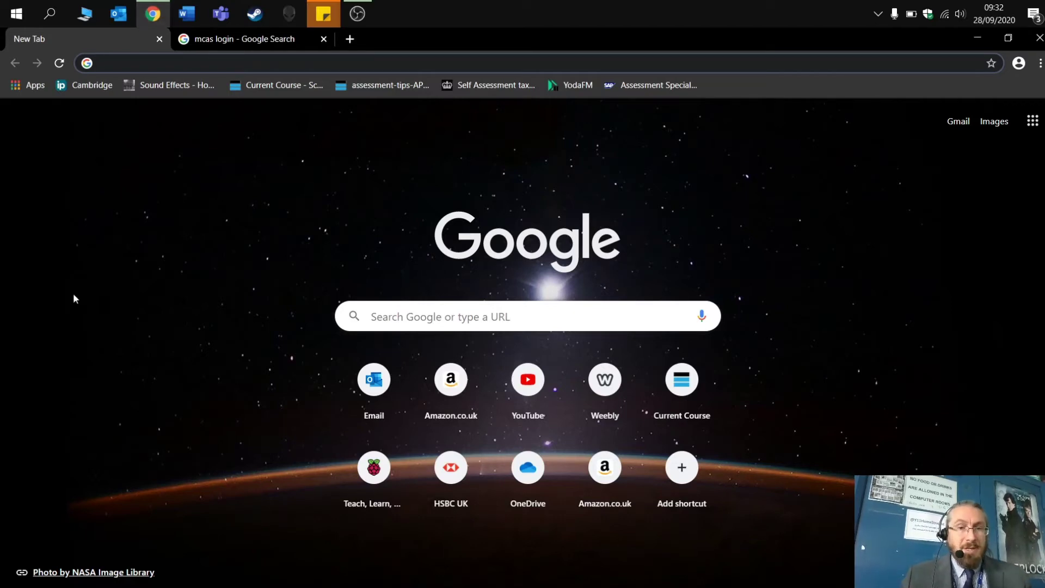
Search Google for 'mcas login' and open the 'MyChildAtSchool - Login' result.
left_click(406, 315)
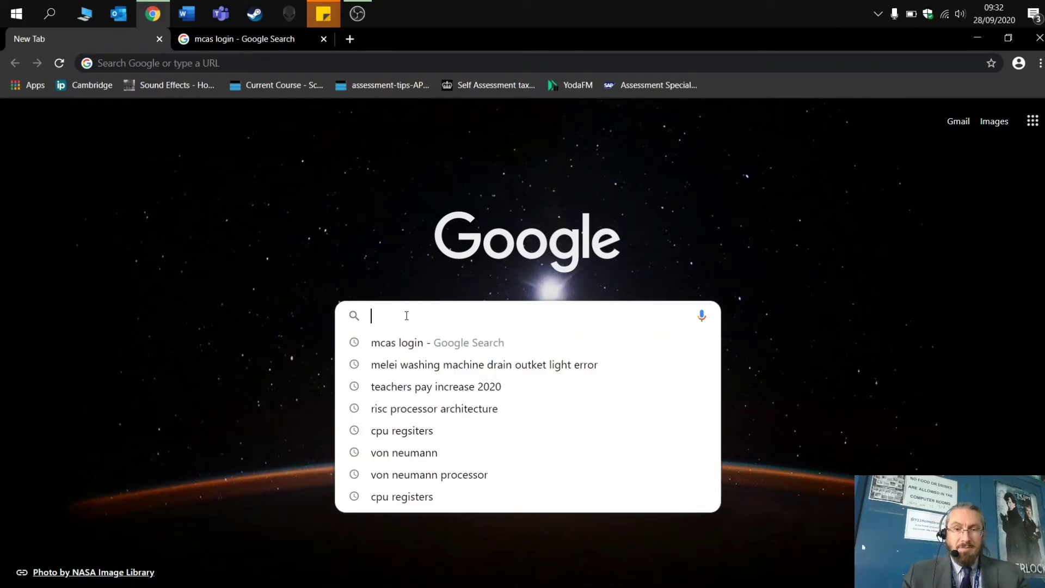
type("mcas")
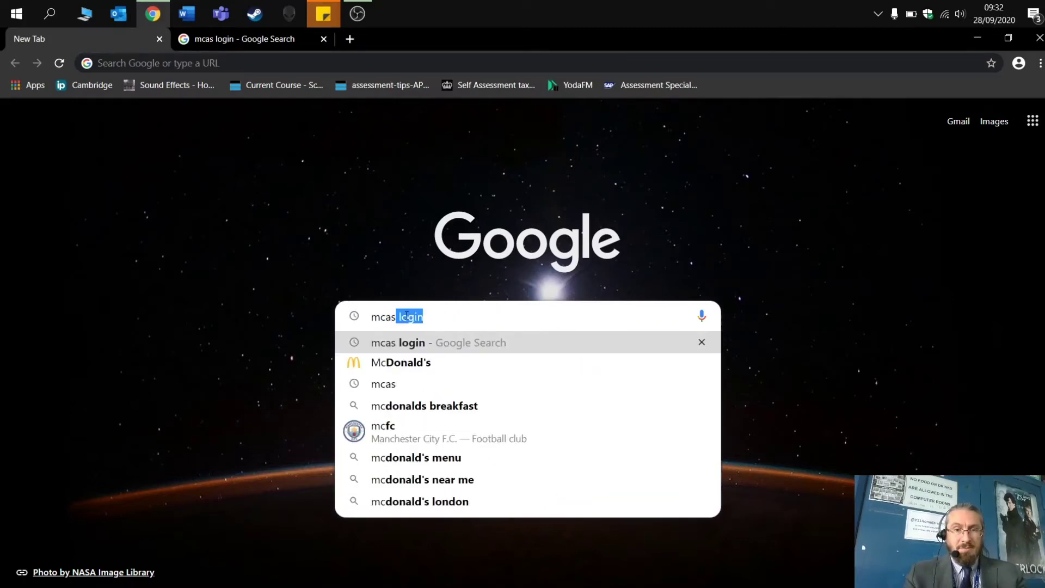
key("Return")
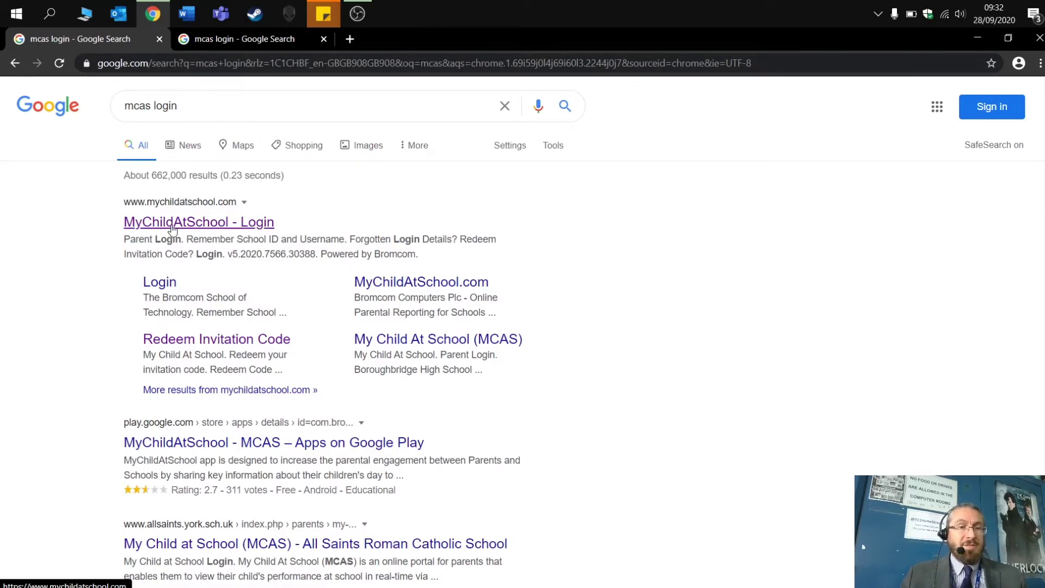
left_click(212, 224)
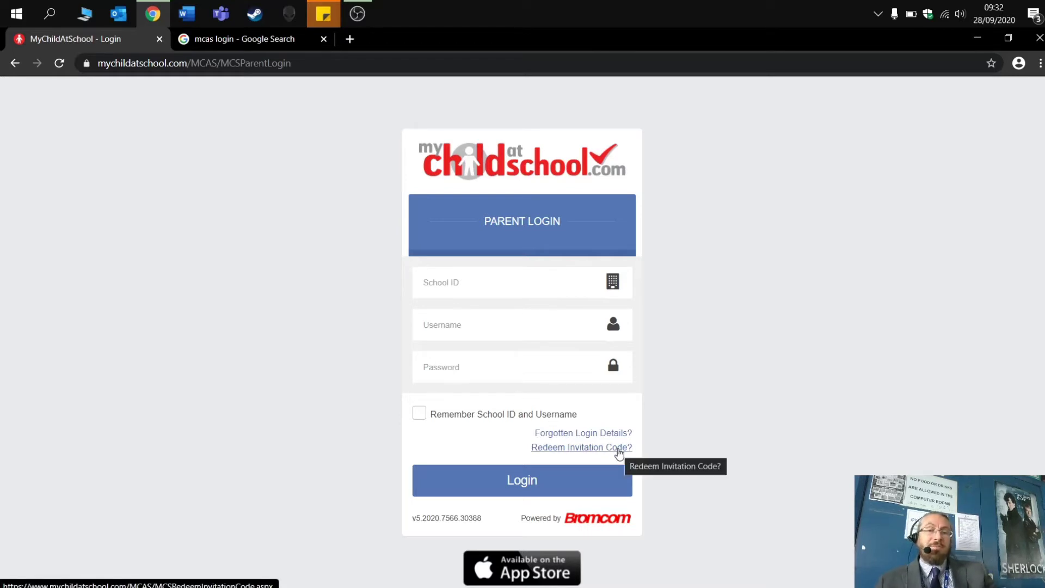
On the Redeem Invitation Code page, enter School ID 11615, the username and invitation code, and tick reCAPTCHA.
left_click(591, 454)
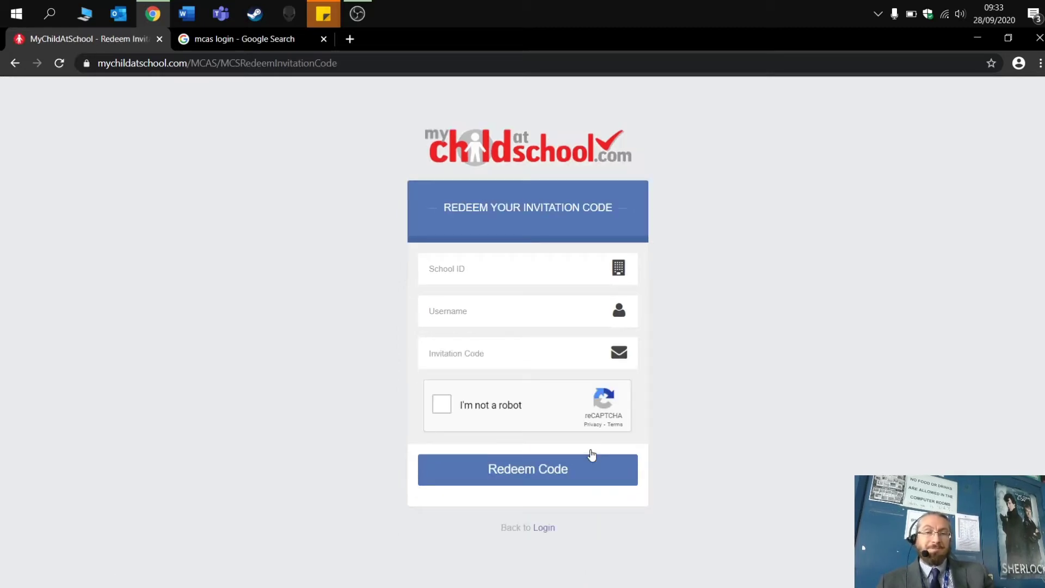
left_click(554, 262)
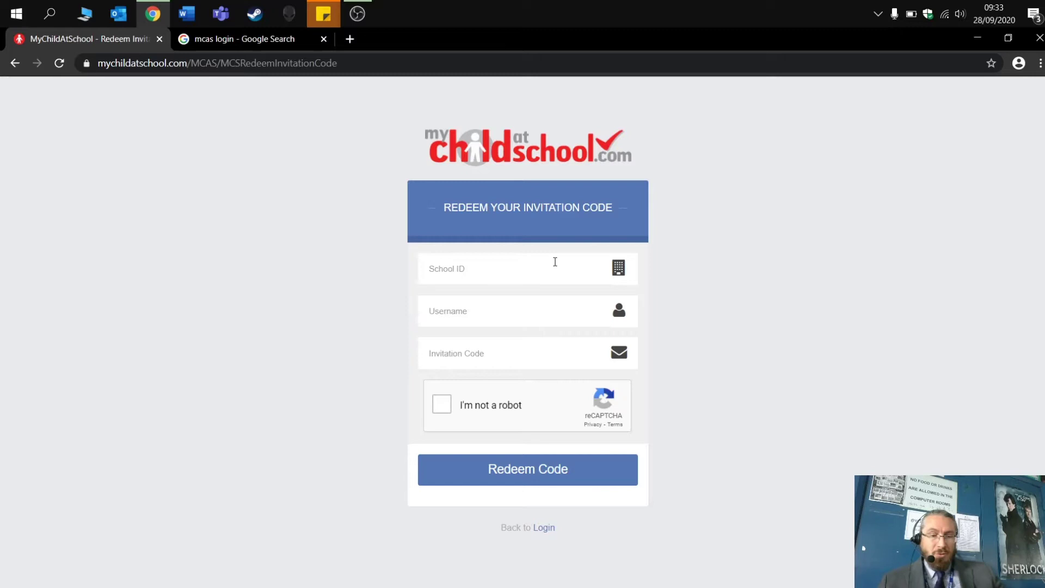
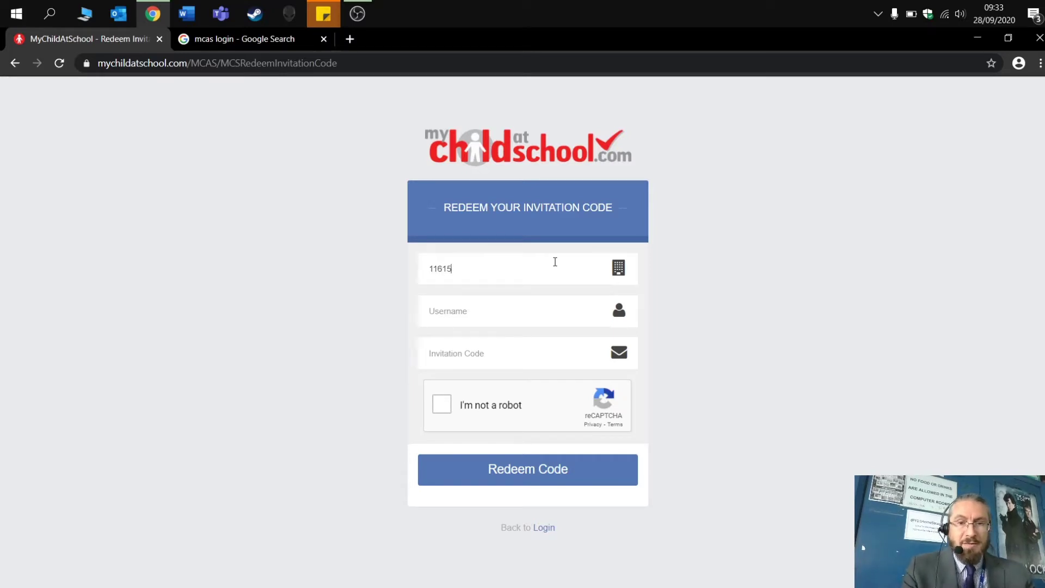
key("Tab")
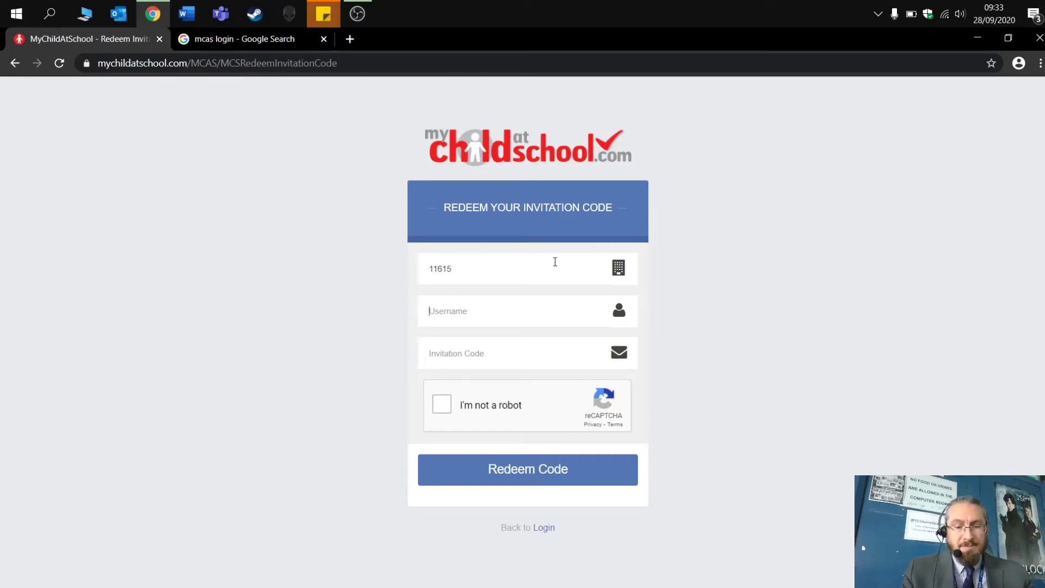
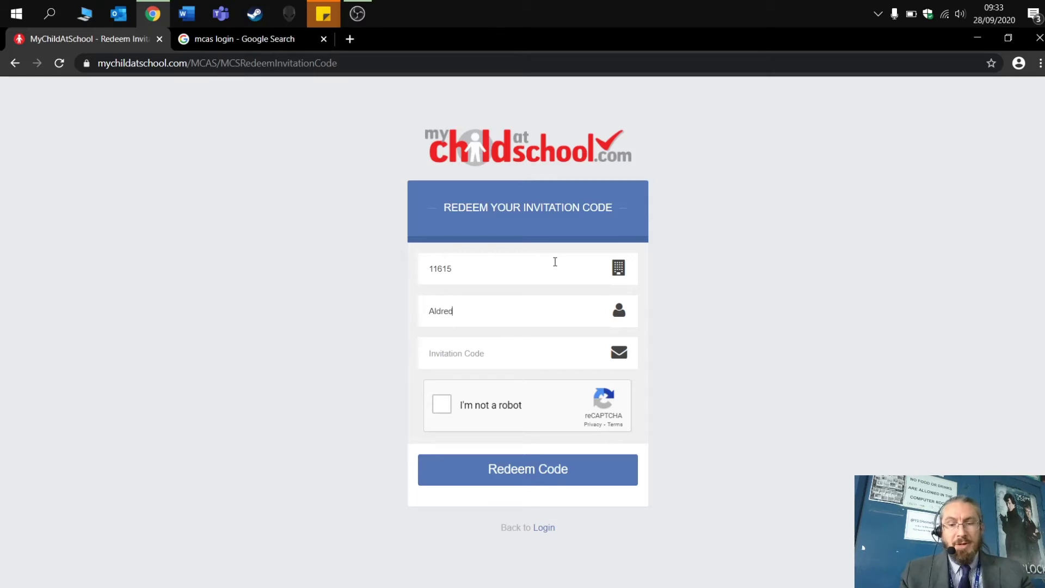
key("Tab")
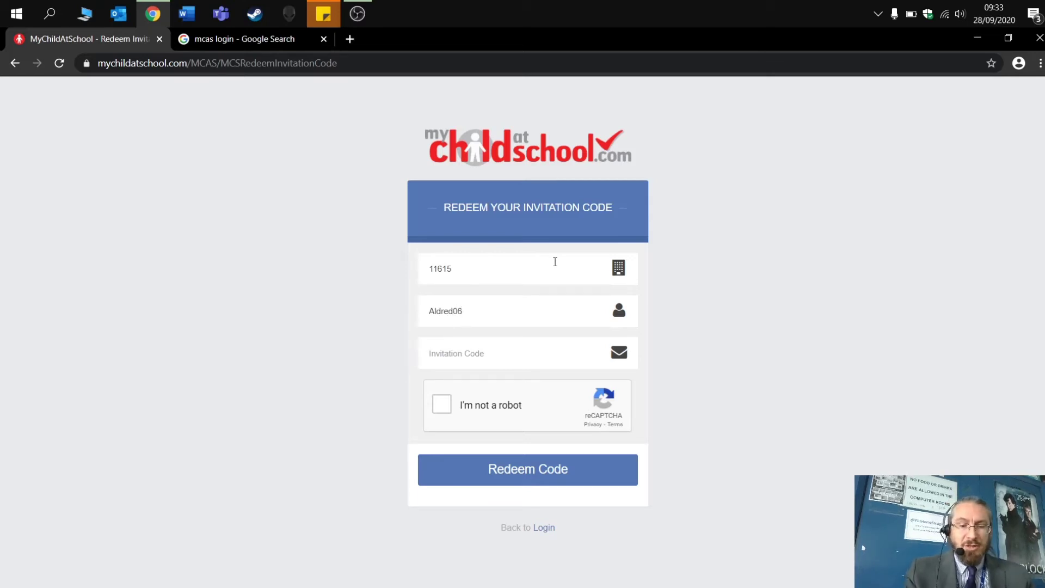
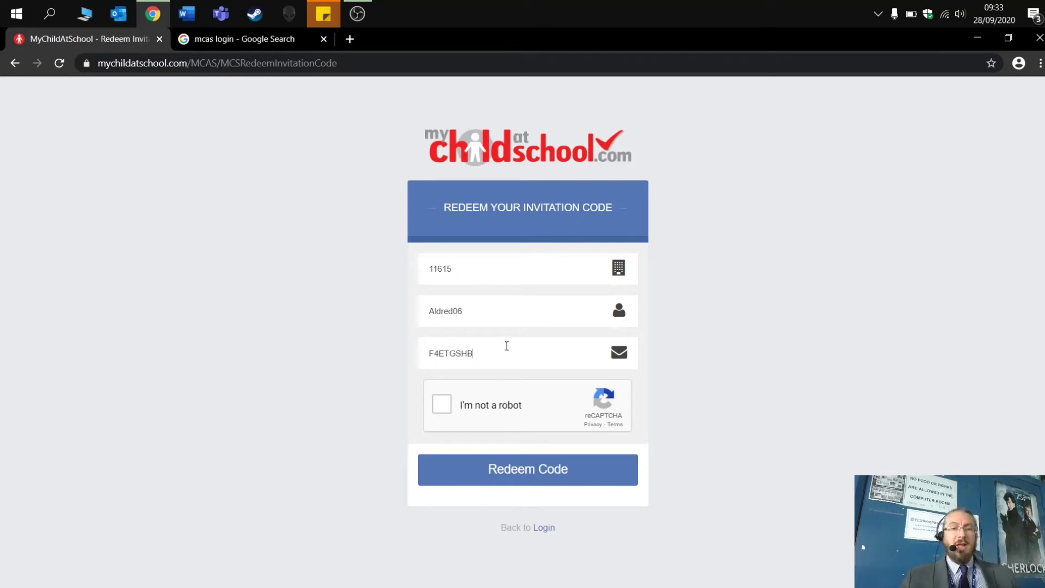
left_click(441, 408)
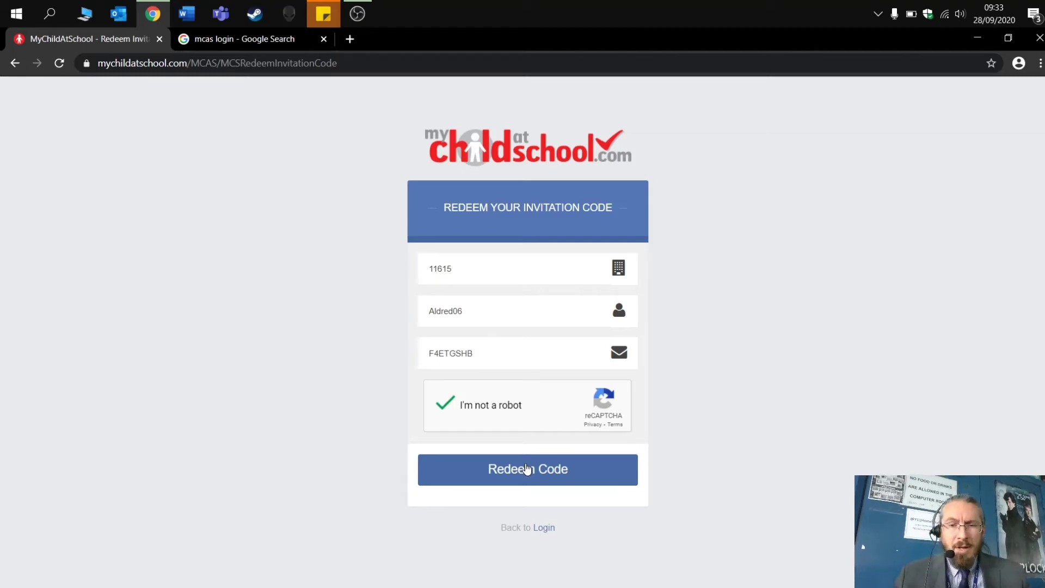
Go back to the search results and reopen the MyChildAtSchool parent login page.
left_click(15, 63)
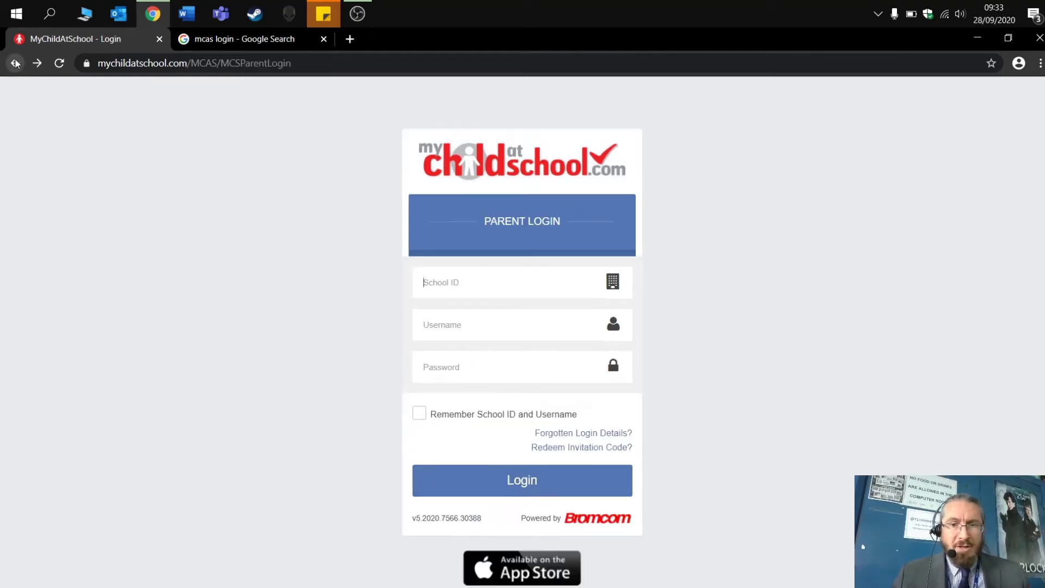
left_click(16, 63)
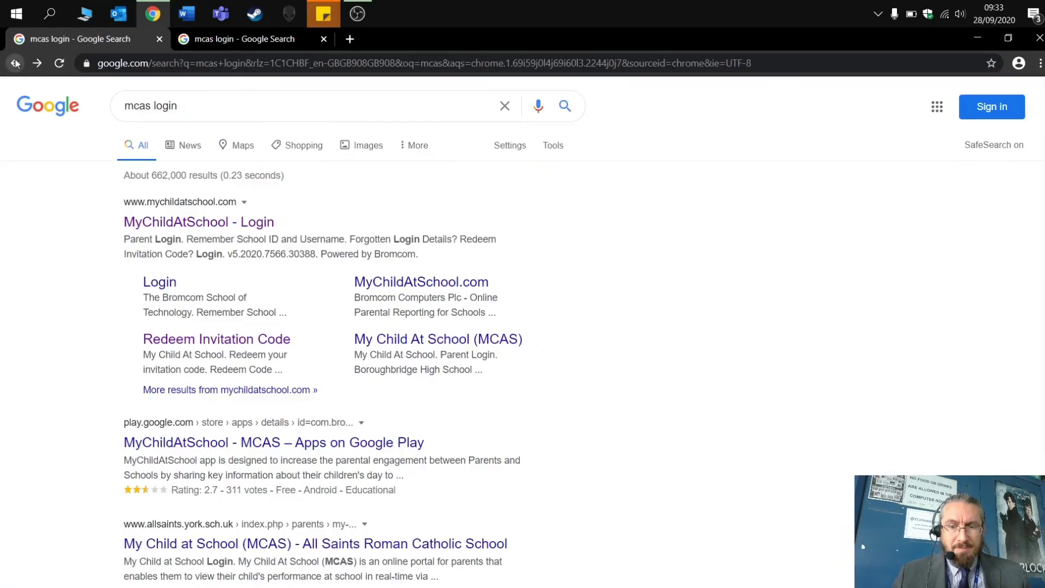
left_click(190, 220)
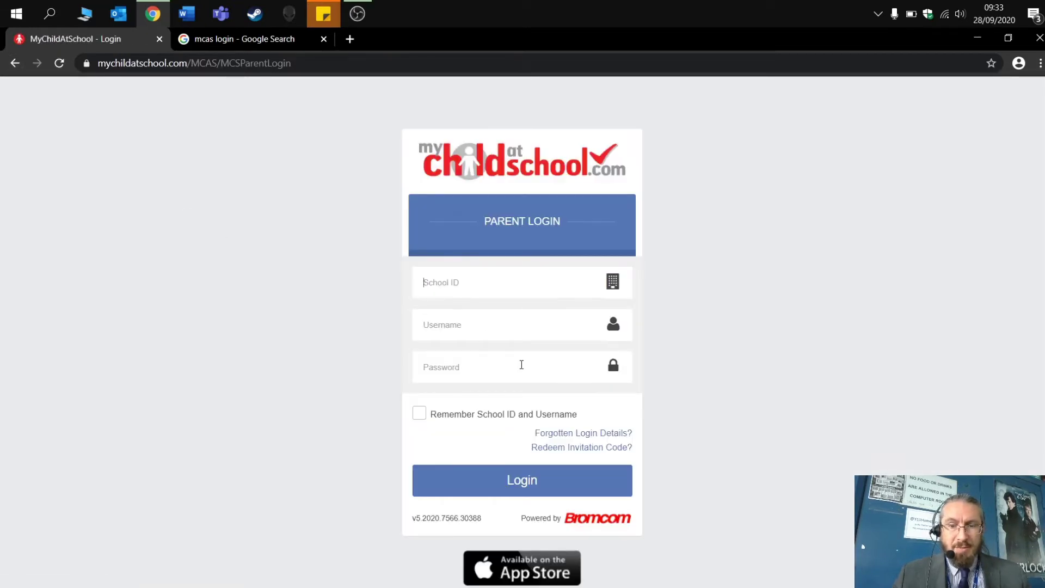
Review the Forgotten Login Details options twice, then tick 'Remember School ID and Username'.
left_click(595, 436)
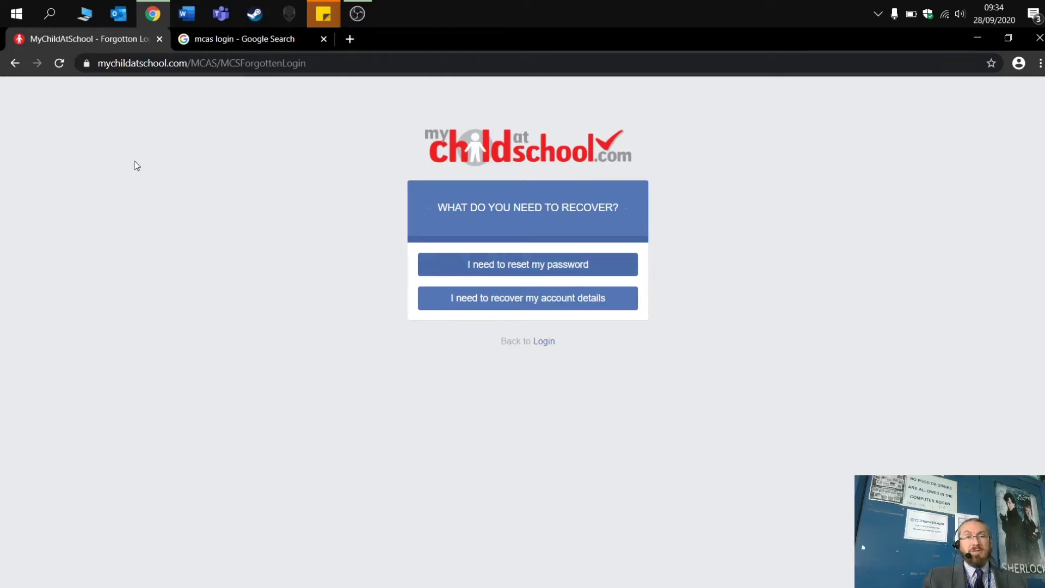
left_click(15, 64)
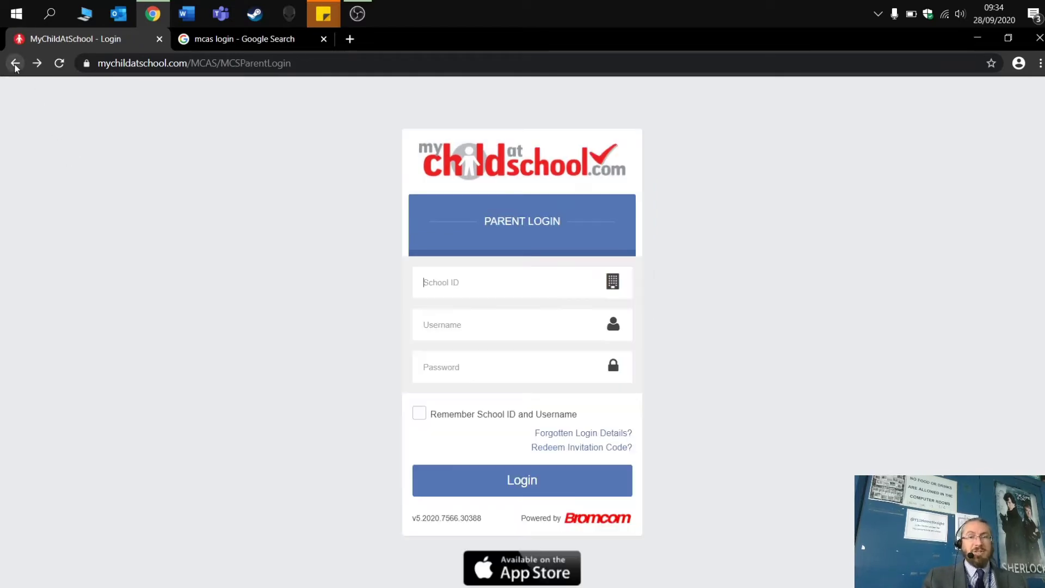
left_click(623, 434)
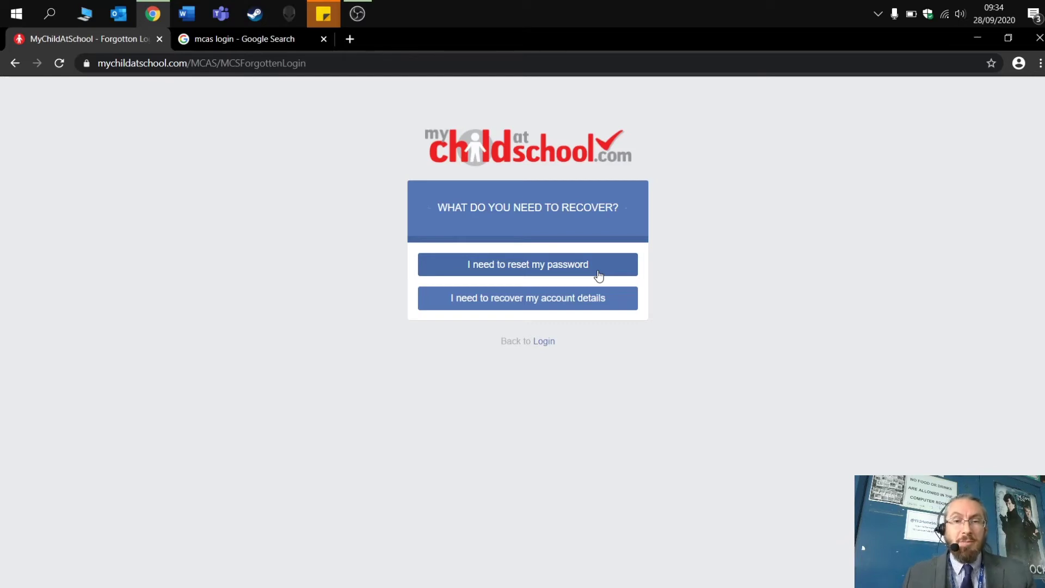
left_click(14, 63)
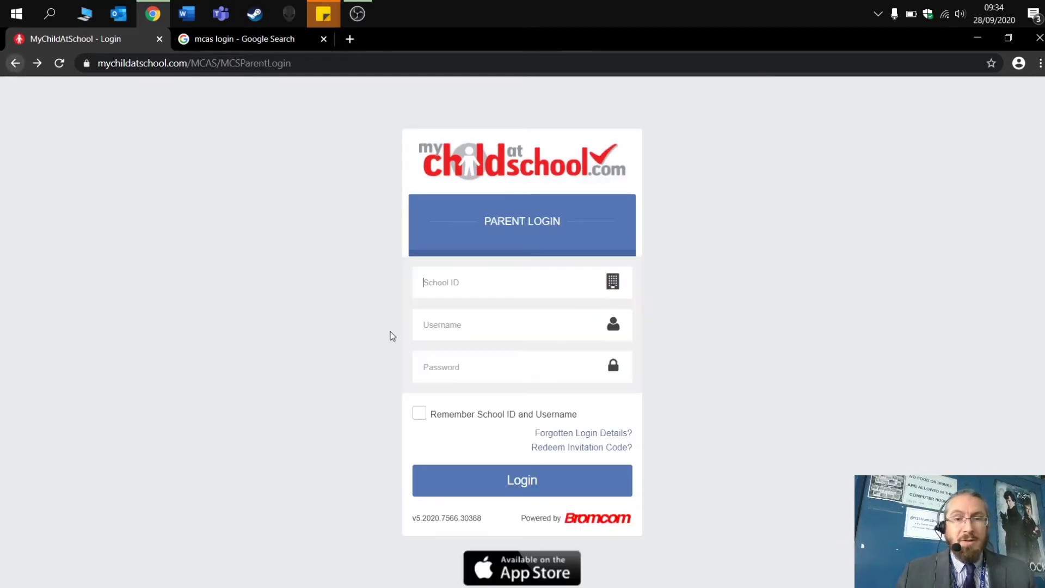
left_click(424, 419)
left_click(508, 289)
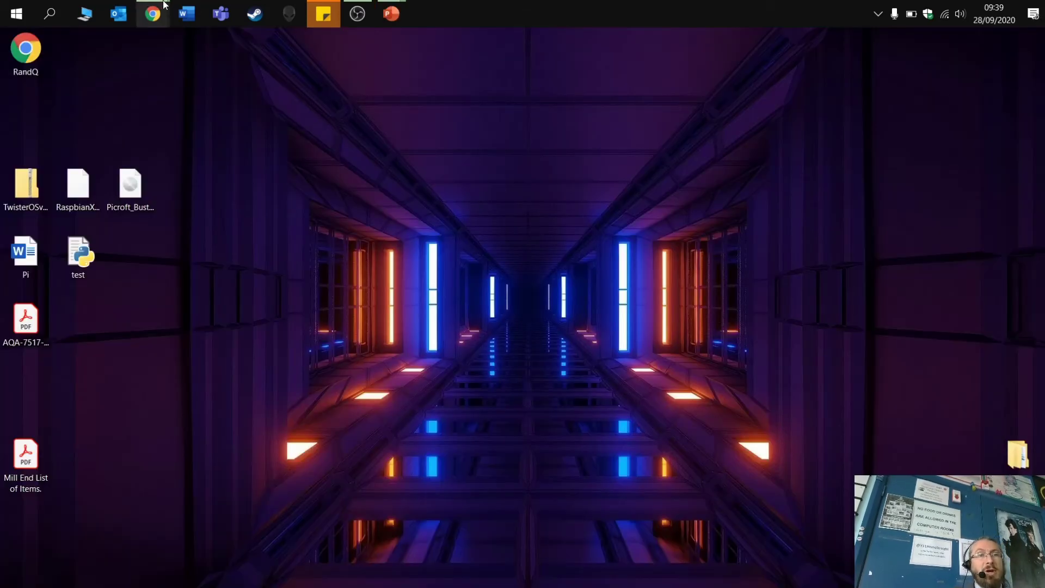
Search Google for 'play store google' and open the Google Play site.
mouse_move(165, 4)
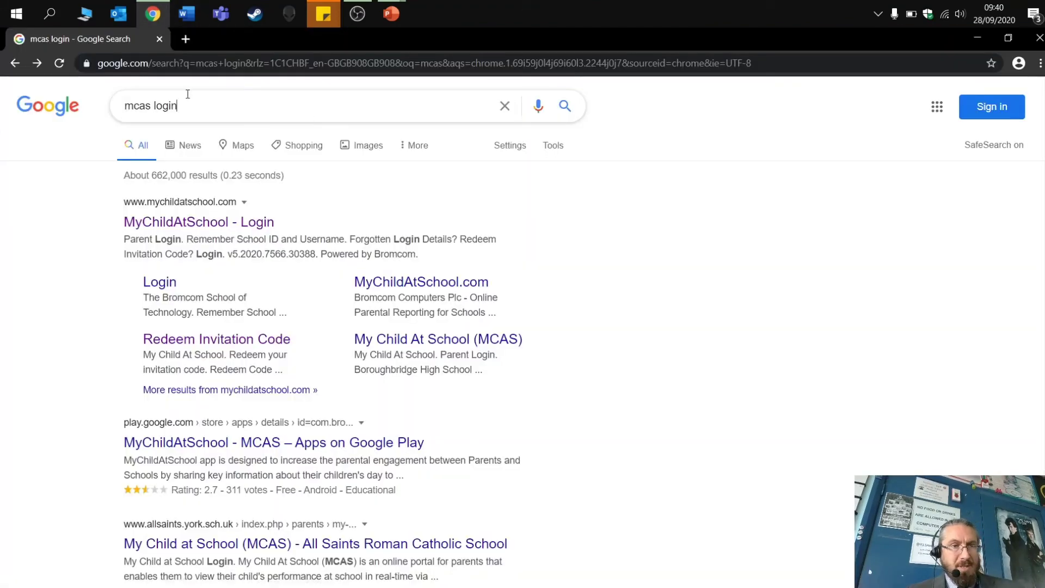
left_click_drag(188, 94, 94, 103)
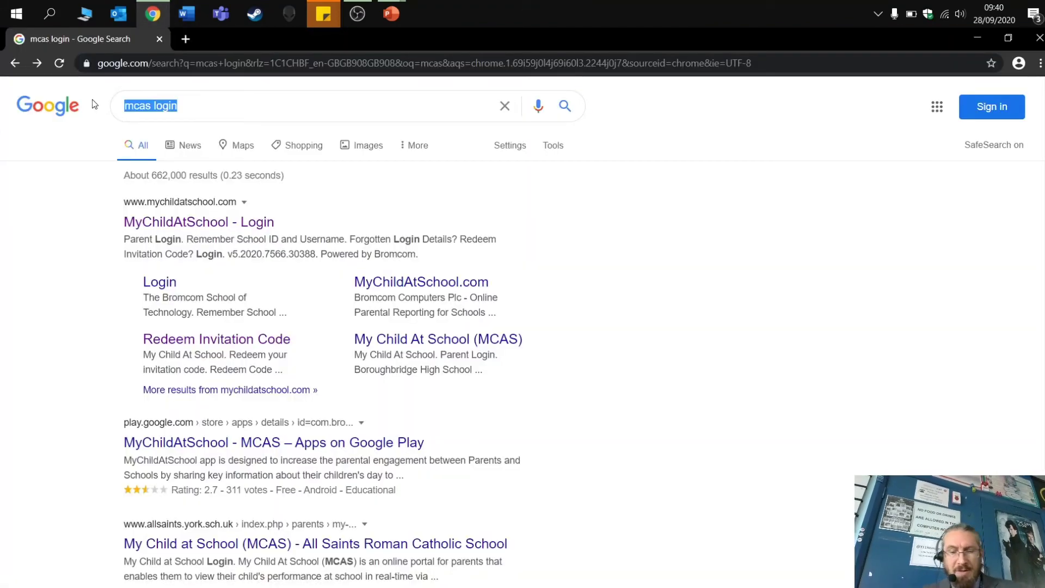
type("play s")
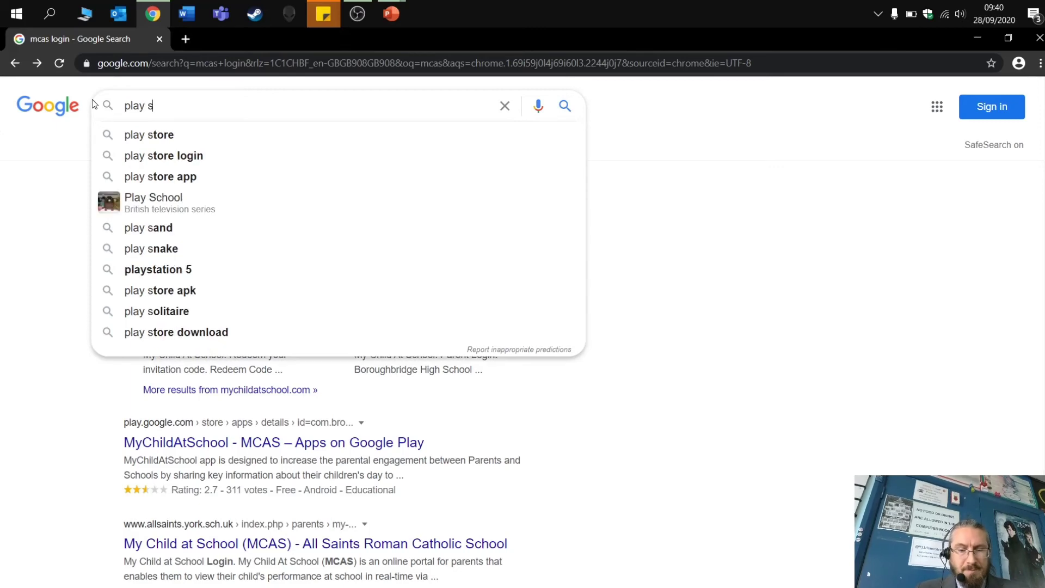
type("tore g")
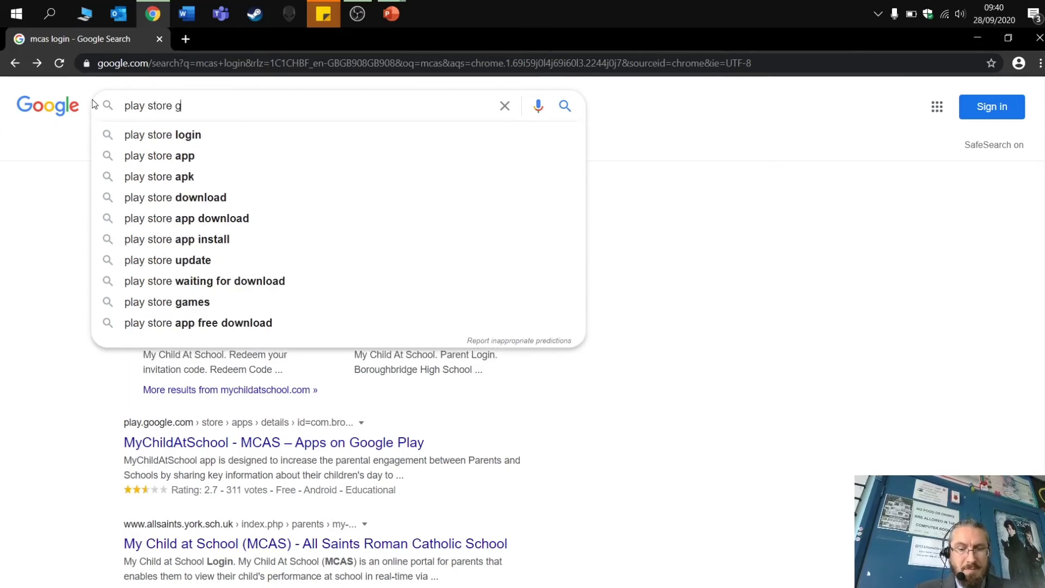
type("oogle")
key("Return")
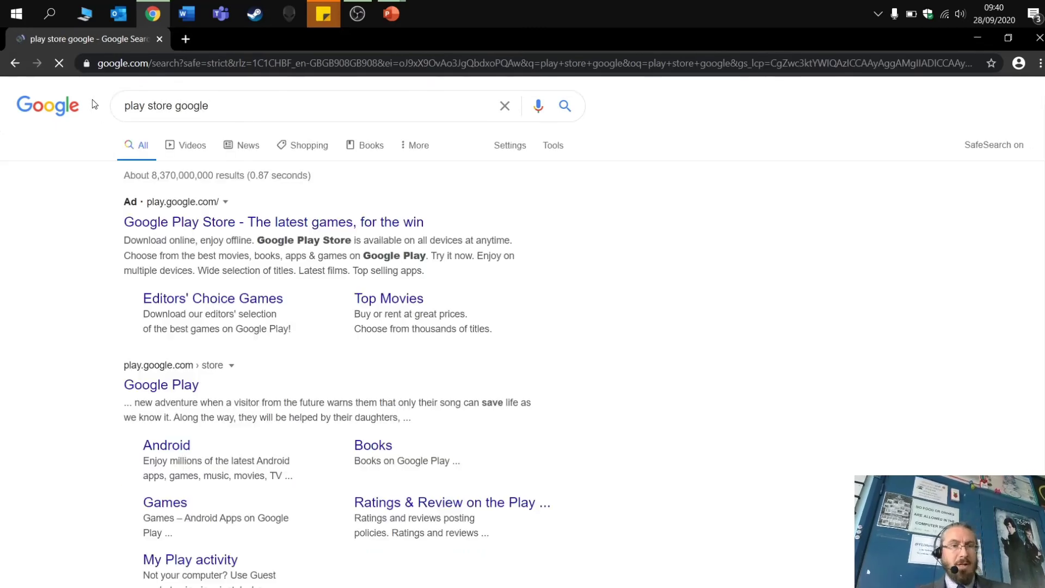
left_click(167, 389)
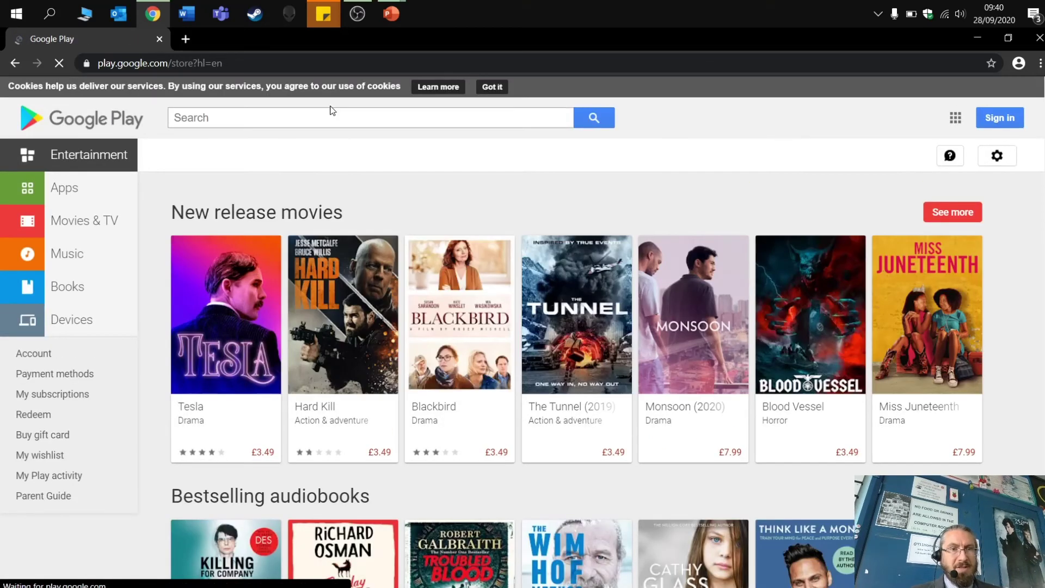
Search Google Play for 'mcas app' and scroll down to the Apps results.
left_click(343, 117)
type("mc")
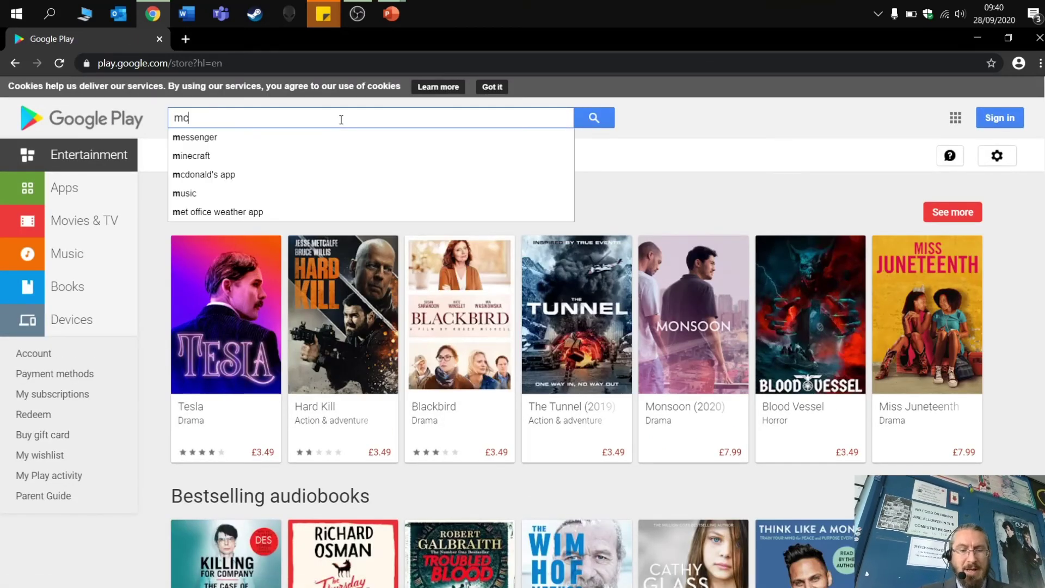
type("as")
key("Down")
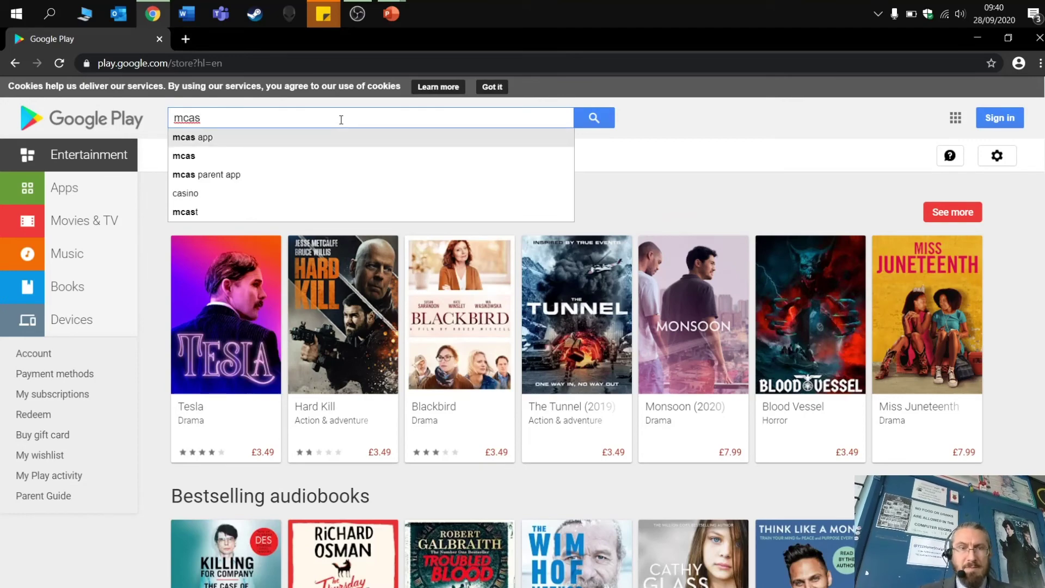
key("Return")
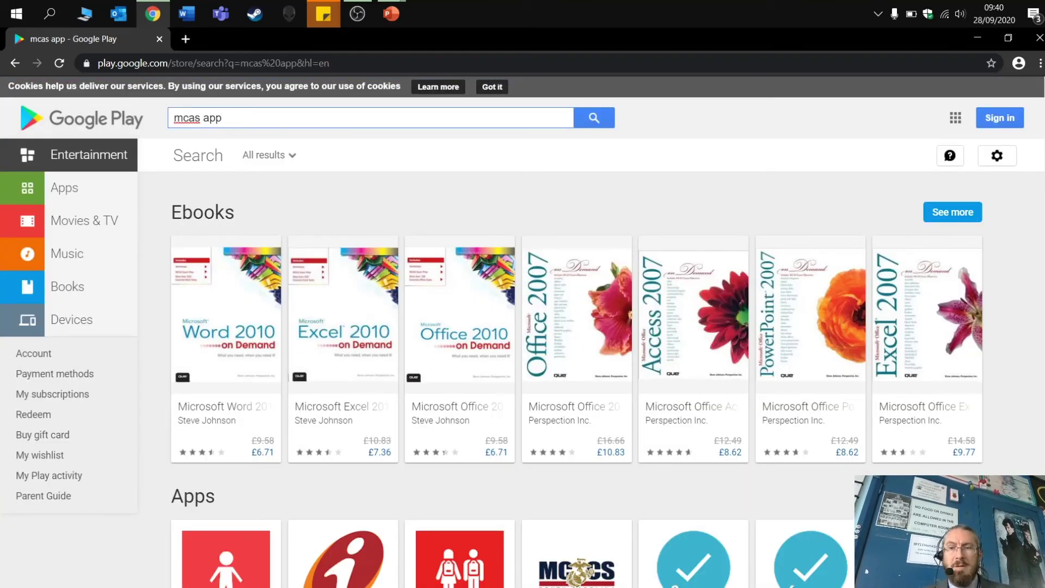
scroll(147, 498, "down", 3)
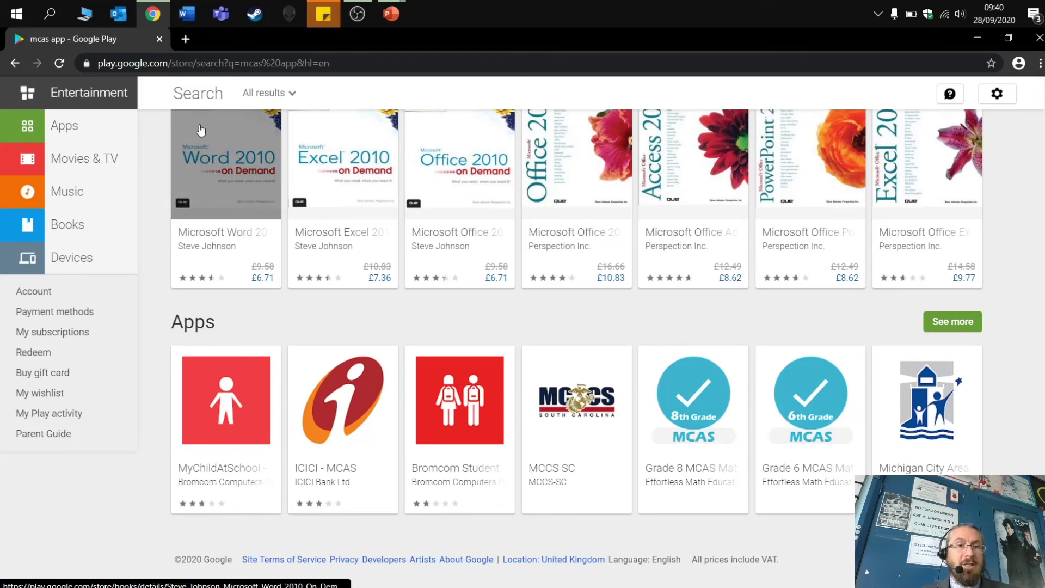
In a new tab, search Google for 'apple app store'.
left_click(191, 43)
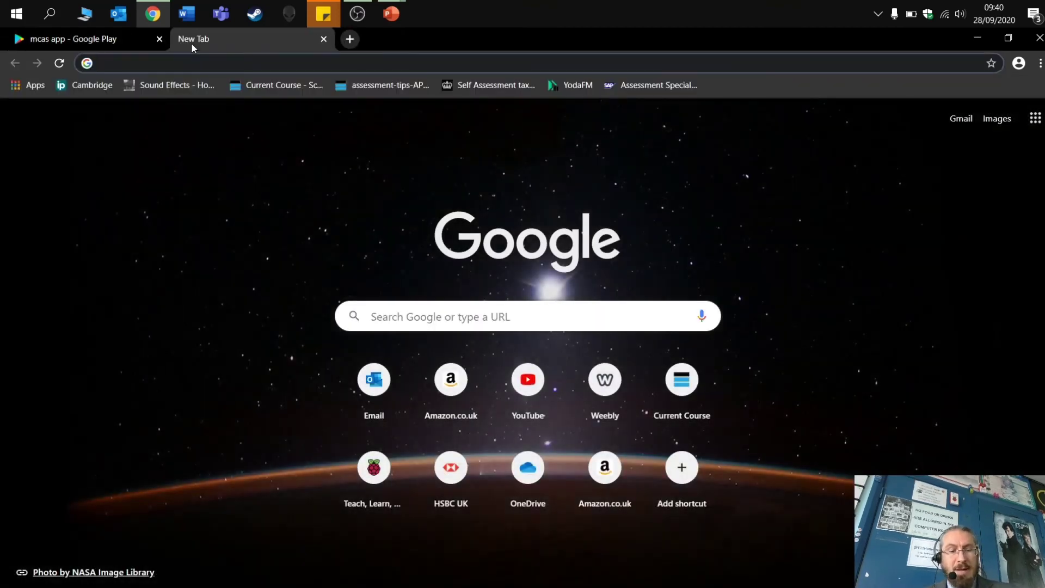
type("apple ")
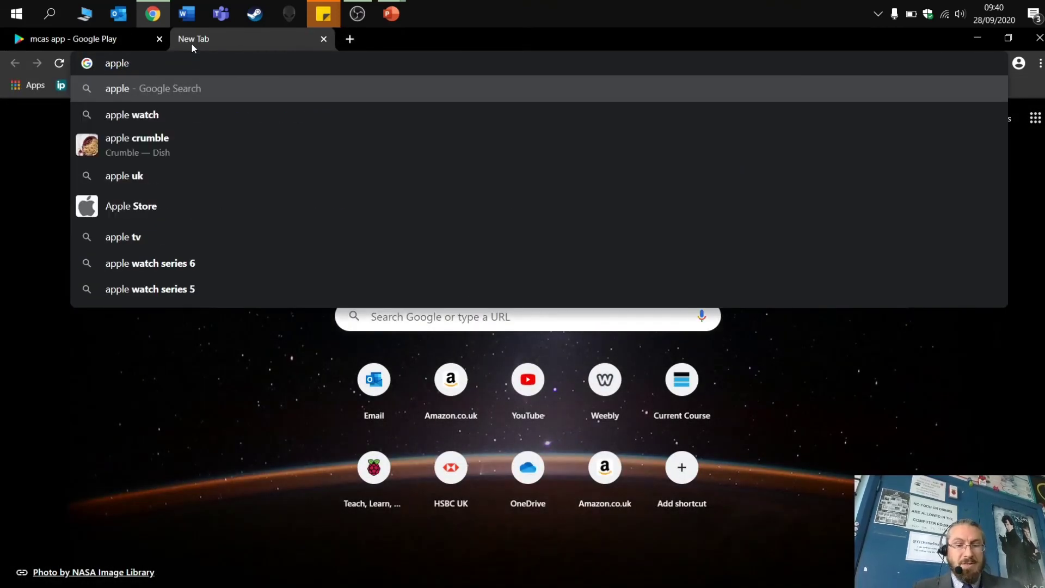
type("store")
key("Return")
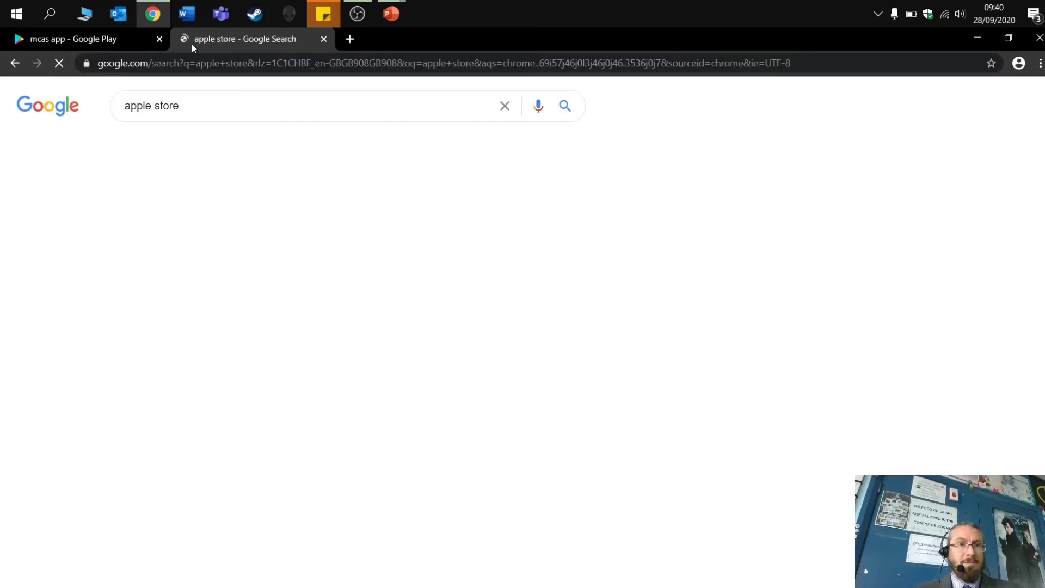
left_click(231, 109)
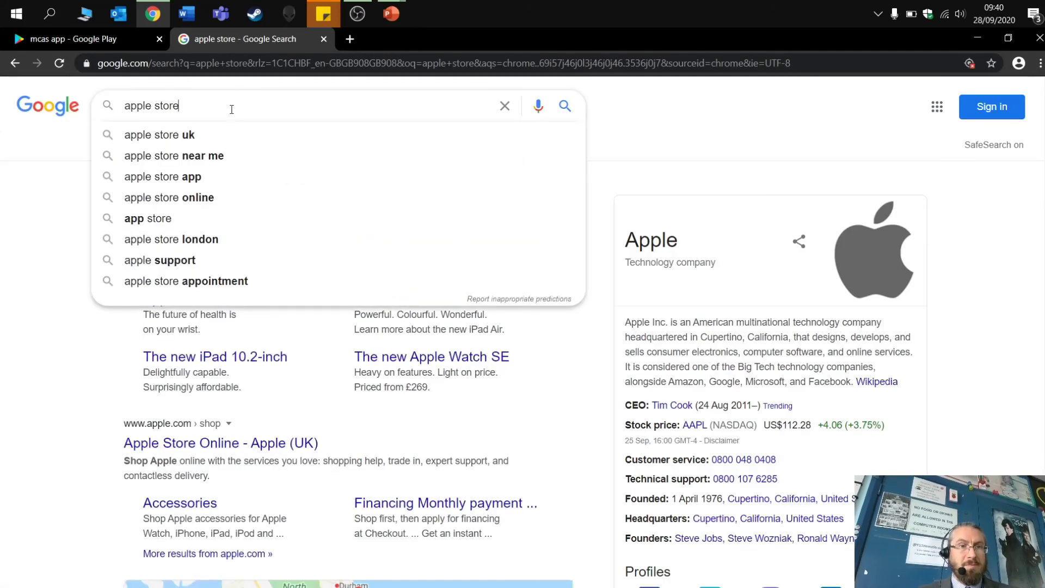
key("BackSpace")
key("BackSpace")
key("BackSpace")
key("BackSpace")
key("BackSpace")
type("app")
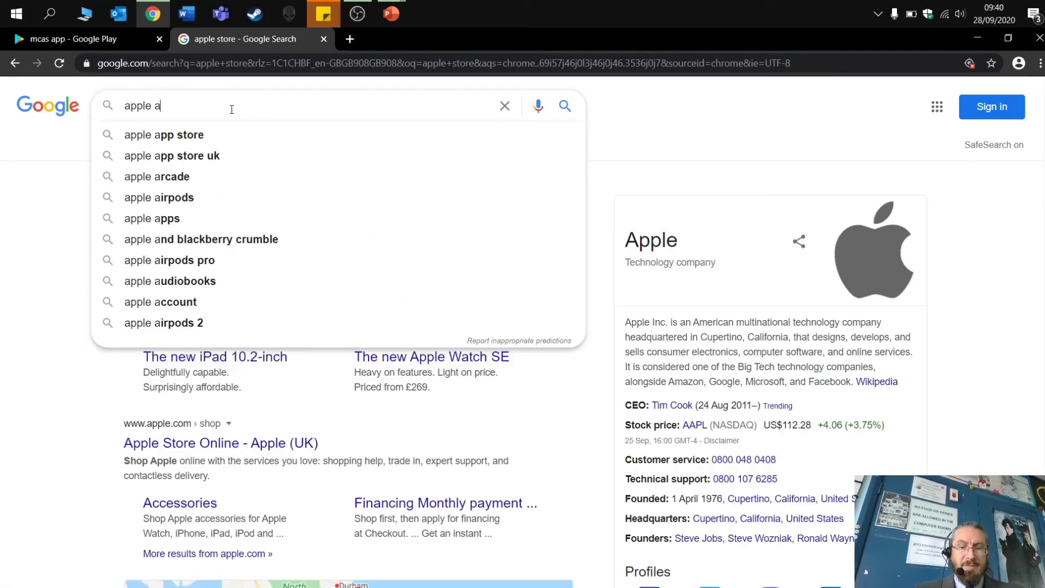
key("Down")
key("Return")
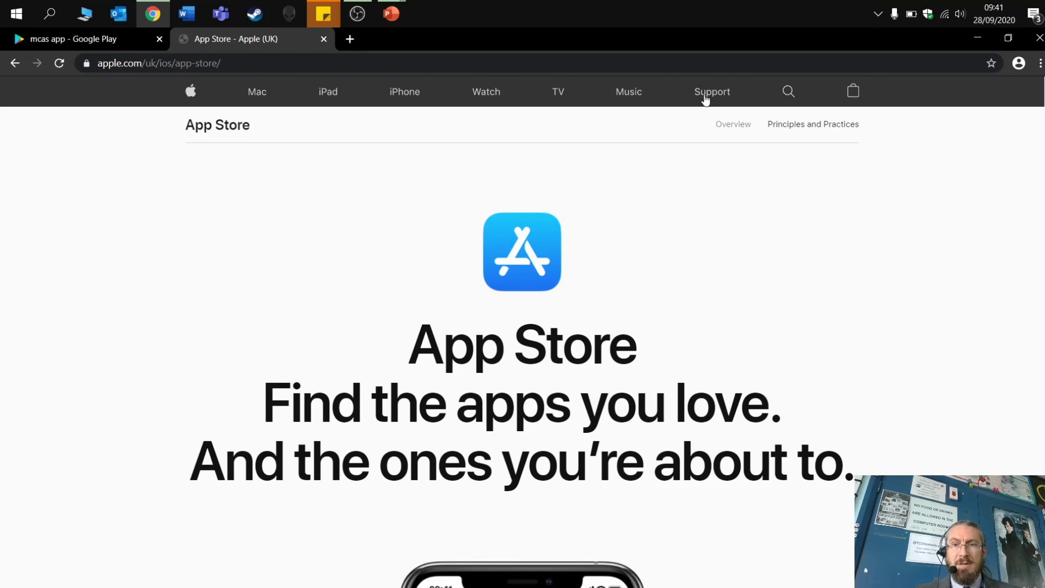
Search Apple's App Store website for 'mcas'.
left_click(789, 91)
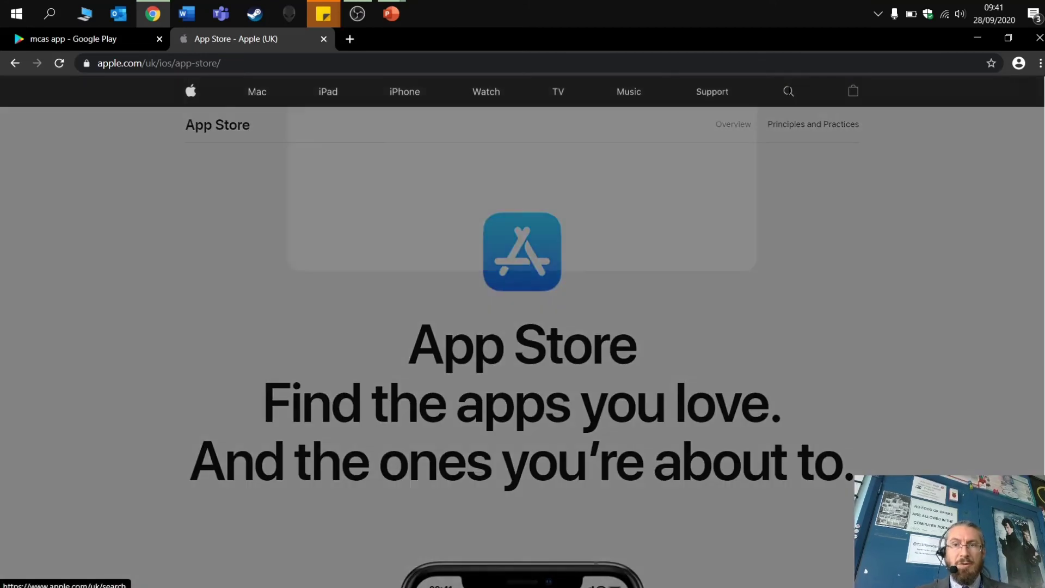
type("mcas")
key("Return")
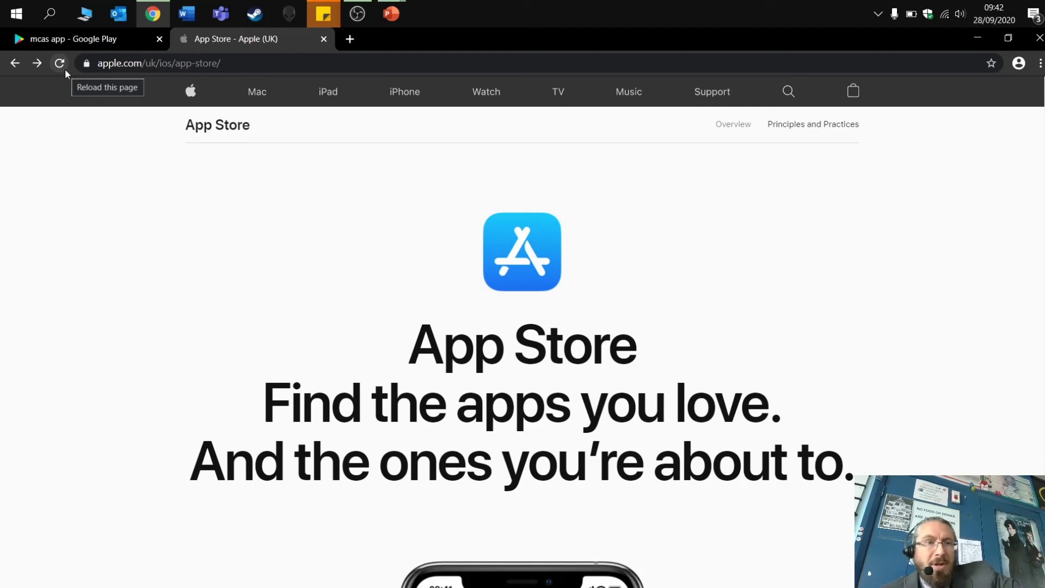
Return to the first tab and go back to the blank start page.
left_click(96, 38)
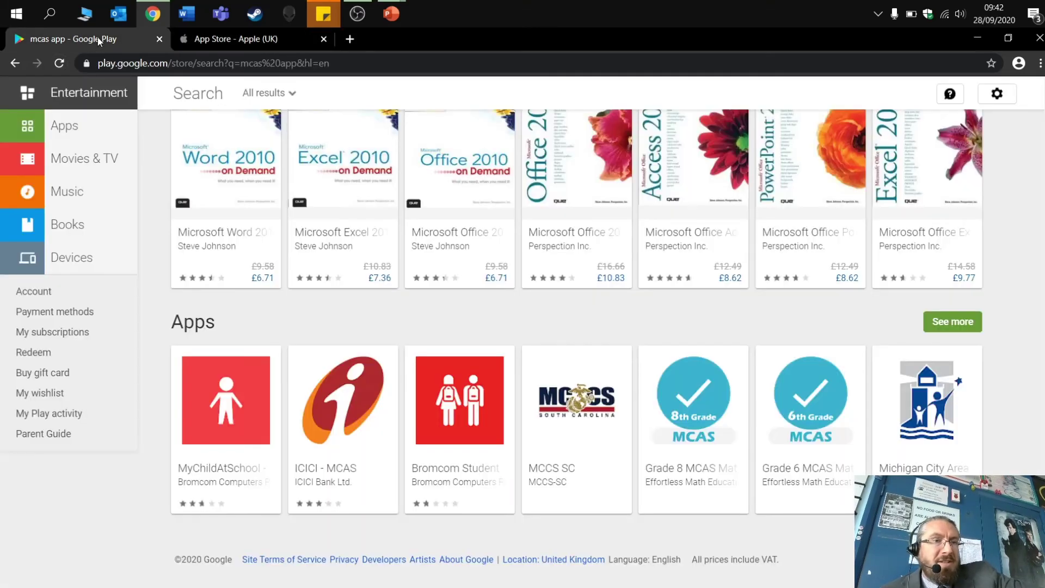
left_click(12, 63)
left_click(12, 64)
left_click(12, 64)
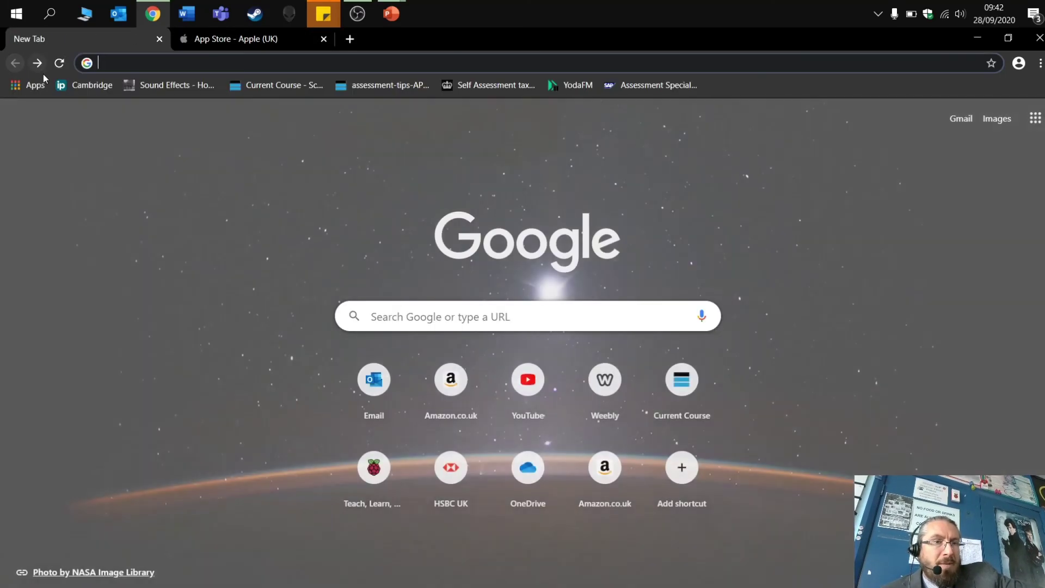
Search Google for 'mcas login', open MyChildAtSchool - Login, and check the redemption page before returning.
left_click(405, 314)
type("m")
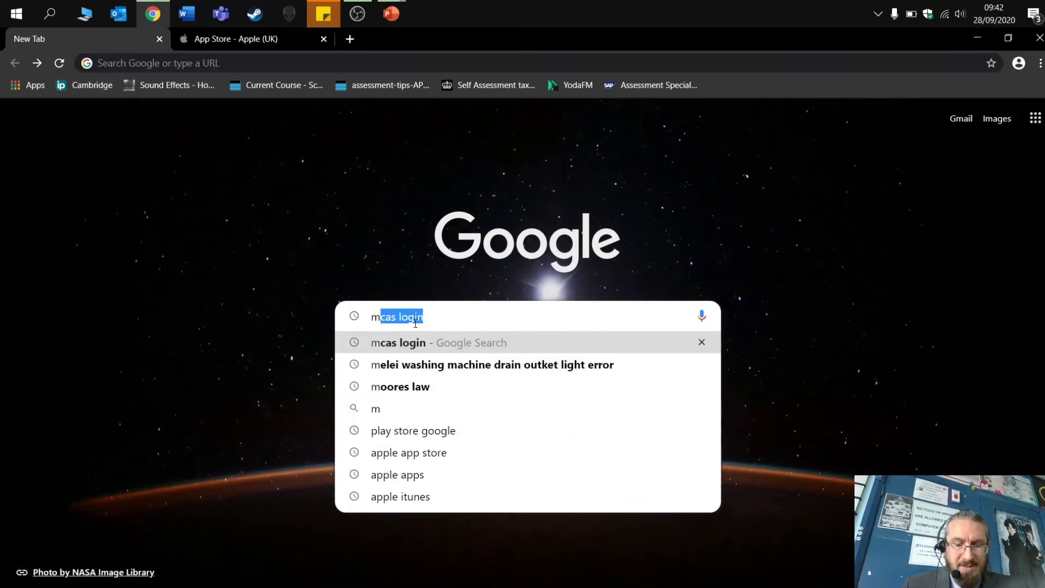
type("cas")
key("Return")
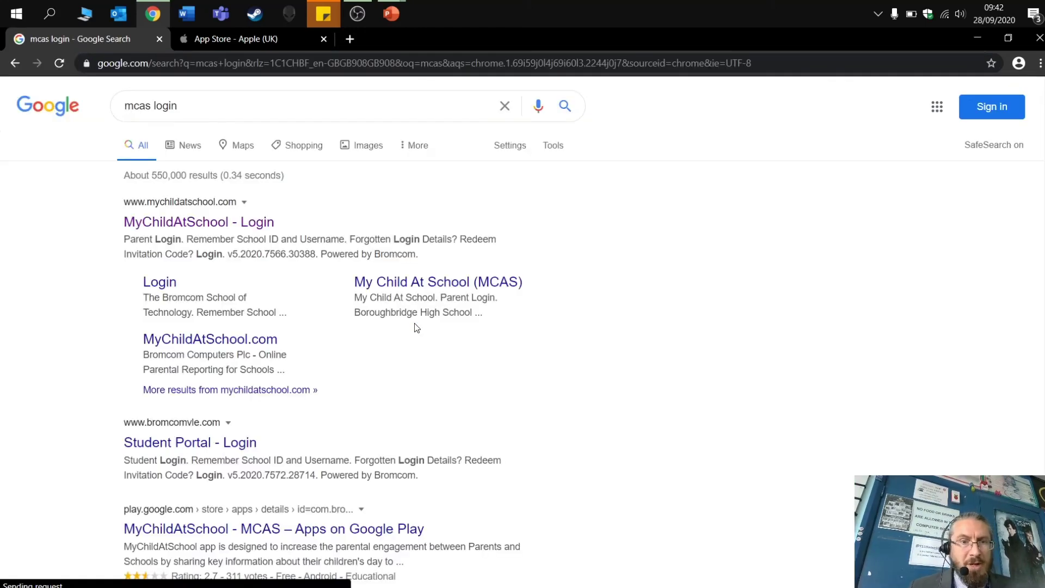
left_click(257, 223)
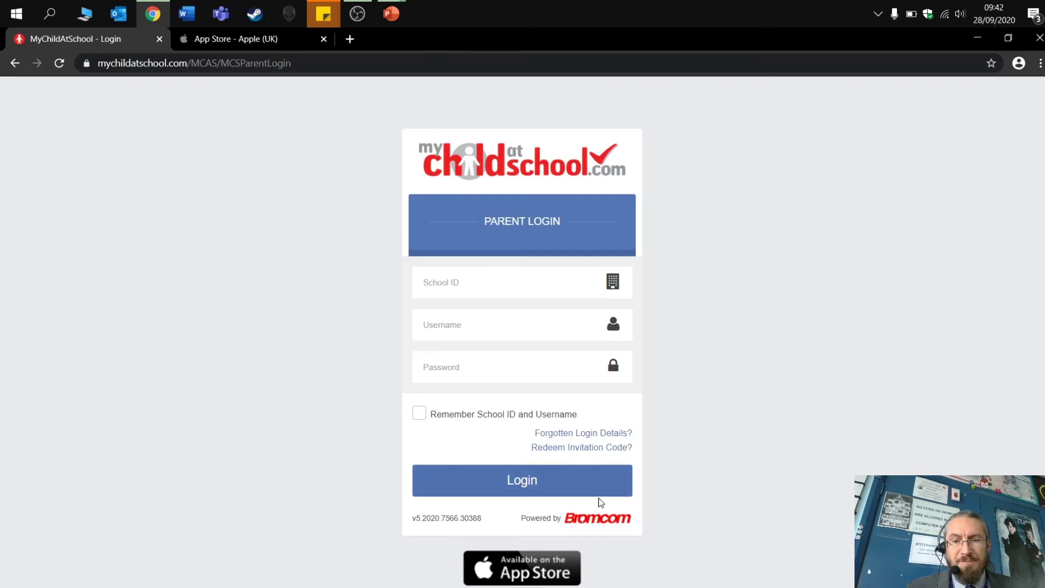
left_click(611, 448)
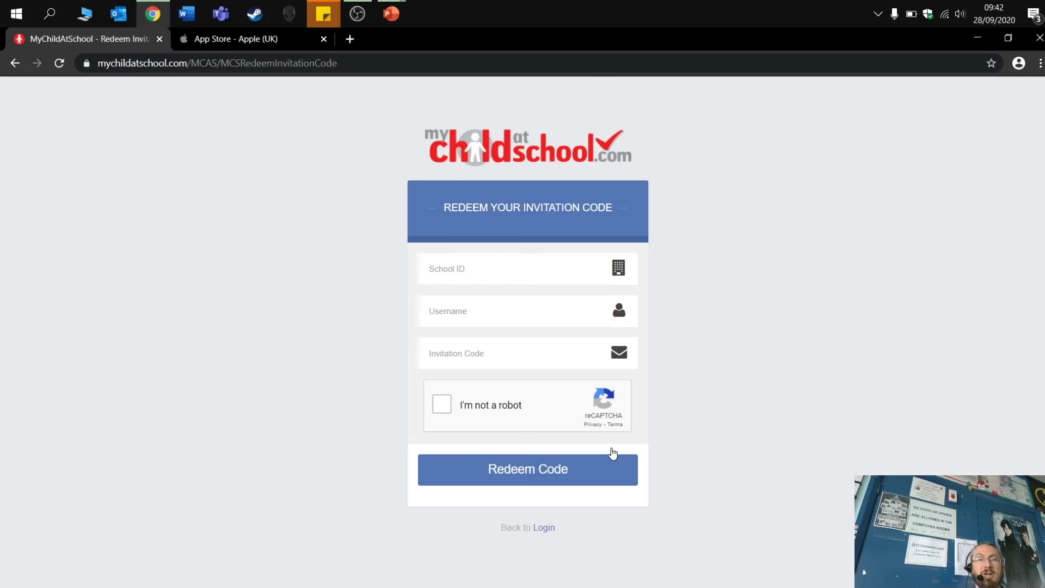
left_click(15, 64)
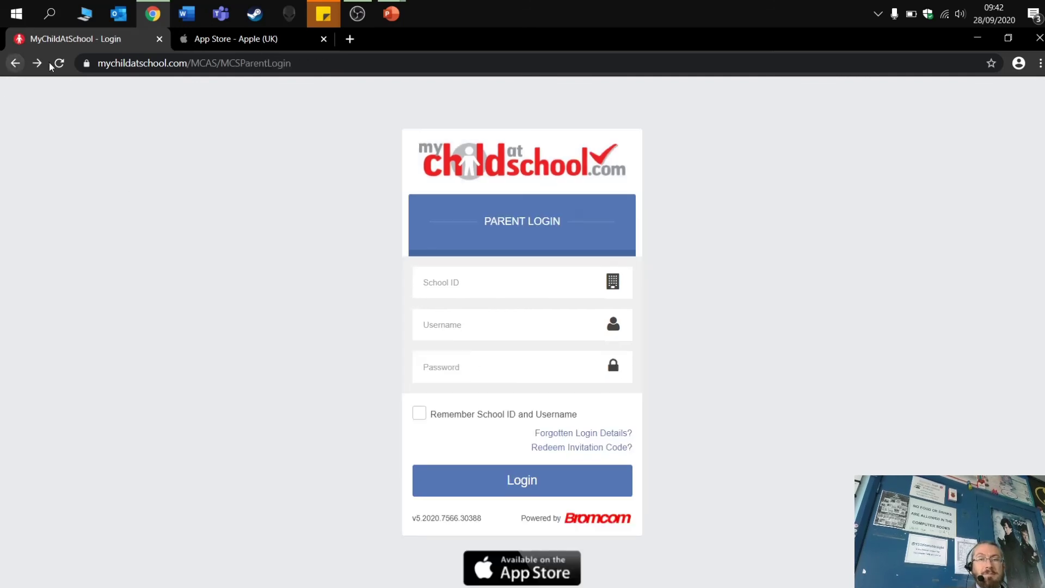